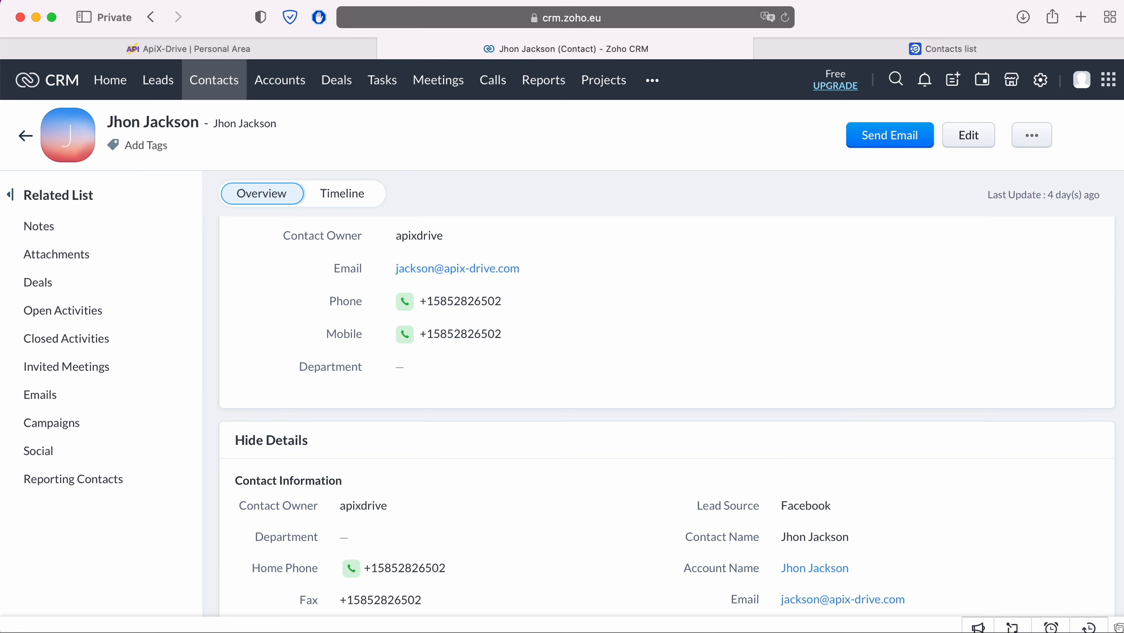
# Switch browser tabs over to the eSputnik contacts list
pyautogui.hotkey('ctrl', 'Tab')
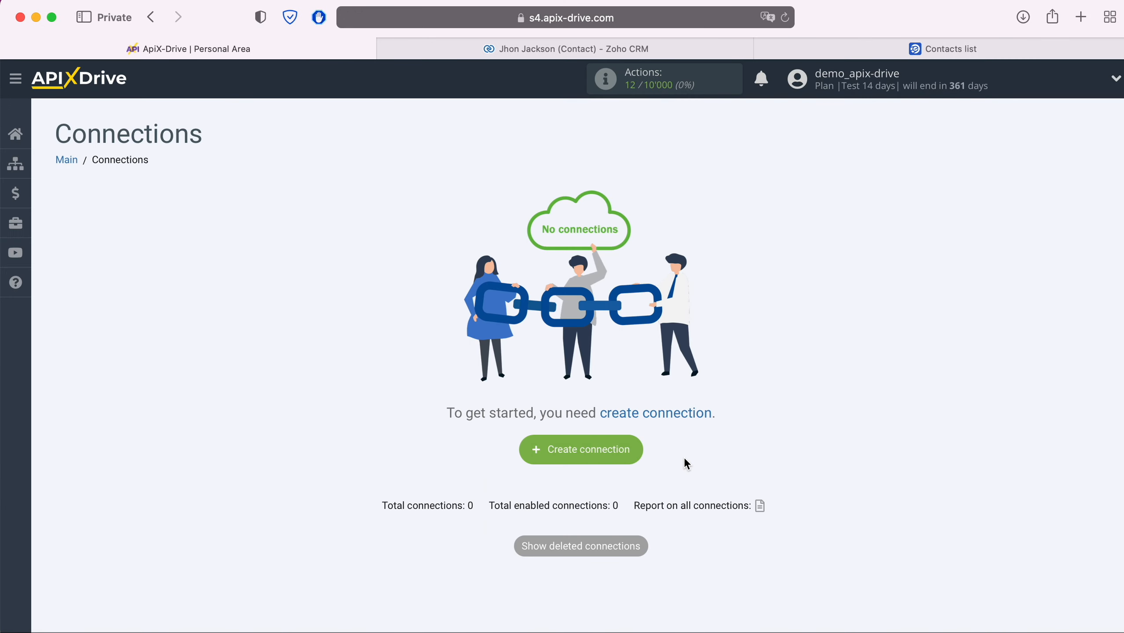
# Create connection 5264 and pick Zoho CRM from the source system list
pyautogui.click(634, 453)
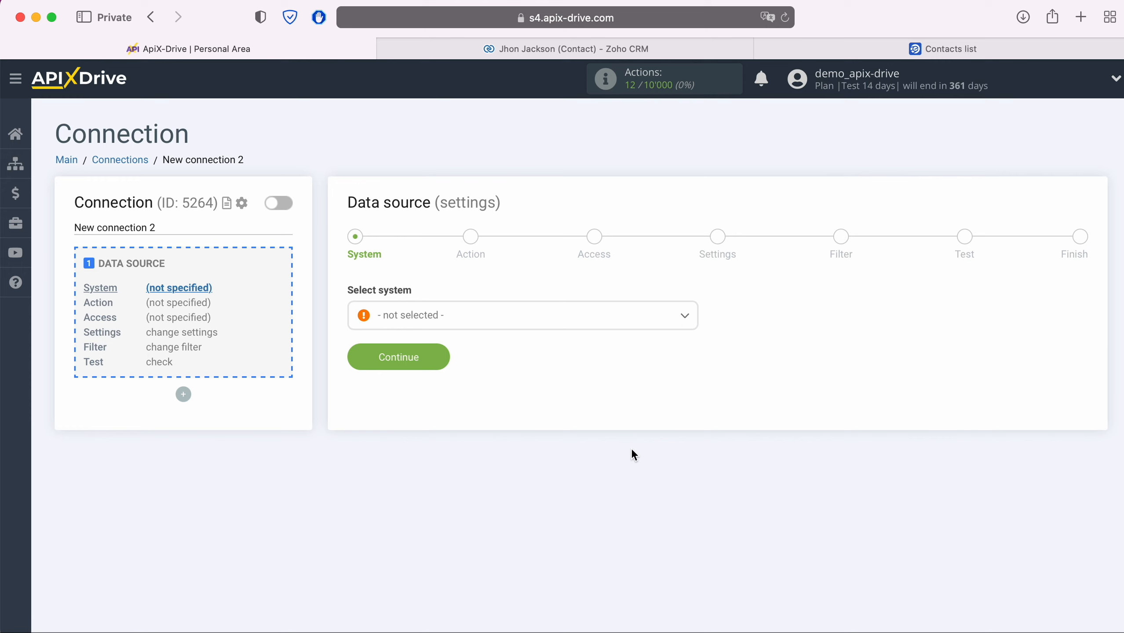
pyautogui.click(561, 328)
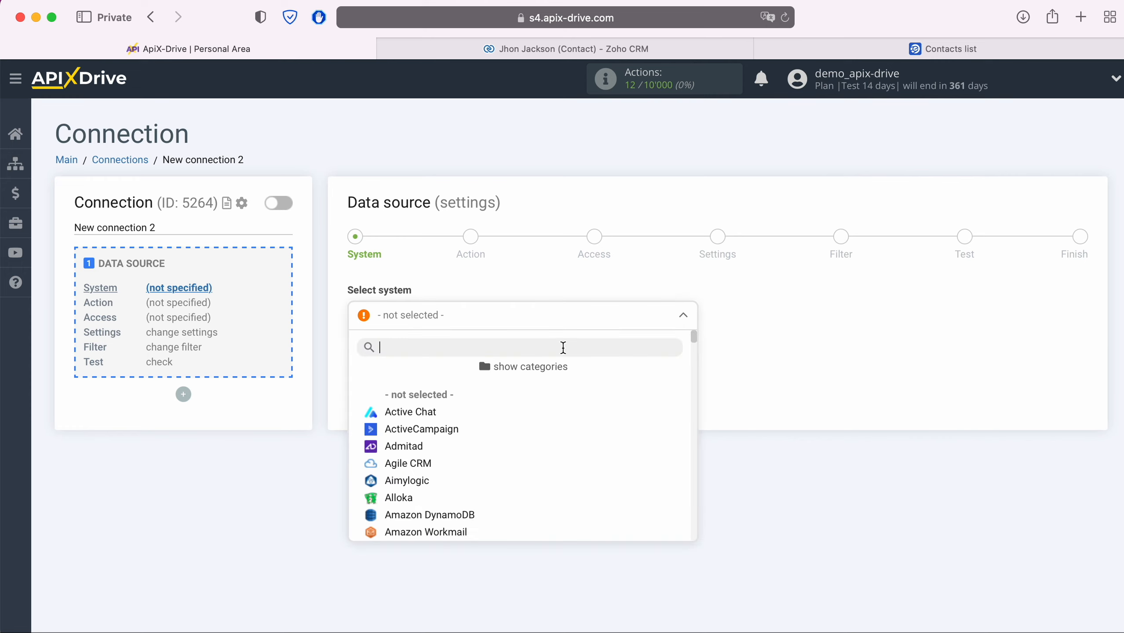
pyautogui.scroll(-20, 568, 456)
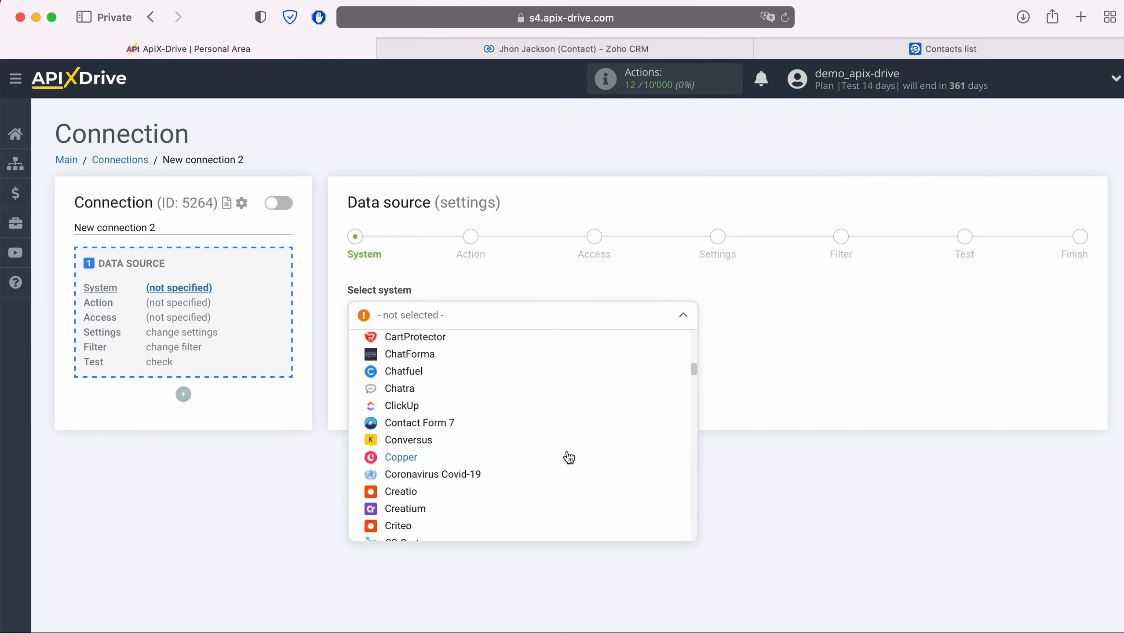
pyautogui.scroll(-1, 569, 457)
pyautogui.scroll(-20, 569, 458)
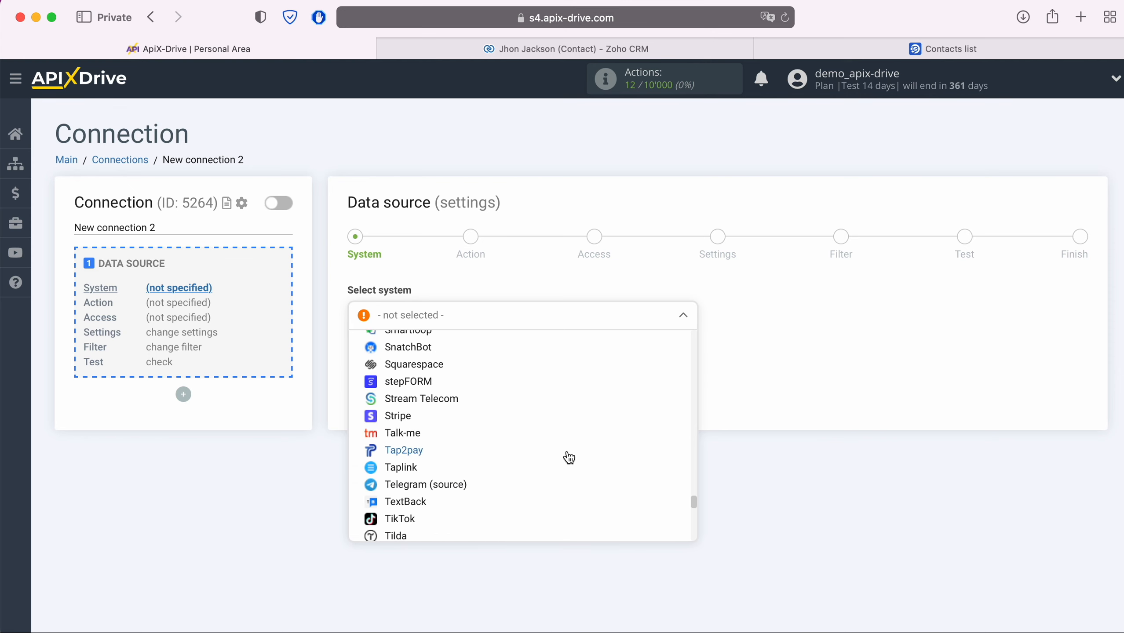
pyautogui.scroll(-20, 569, 457)
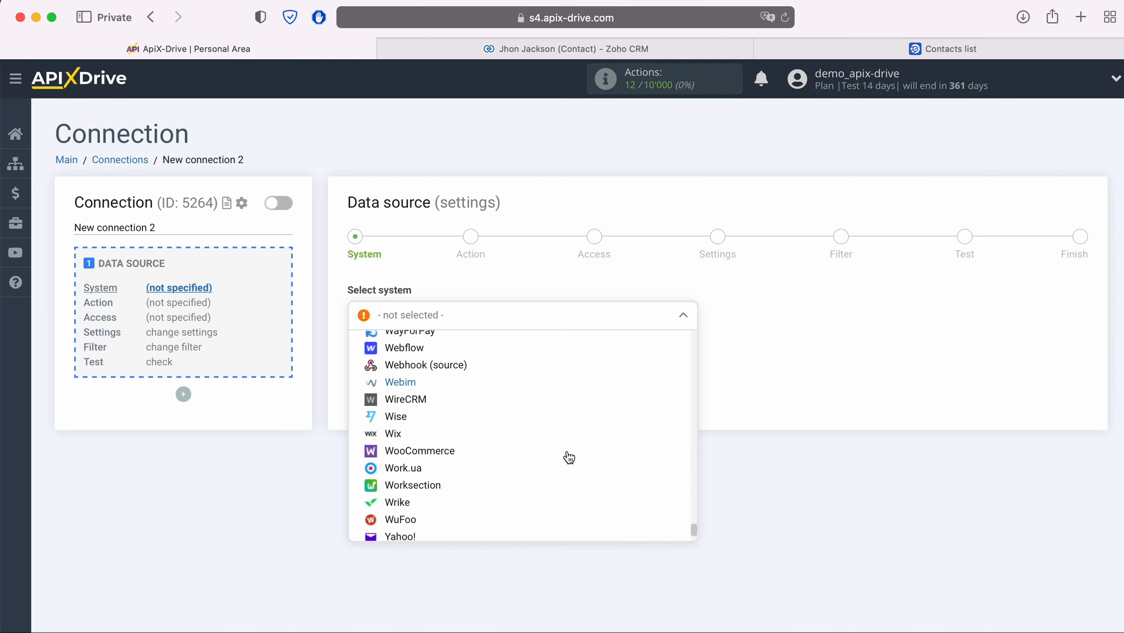
pyautogui.scroll(-3, 569, 458)
pyautogui.click(433, 510)
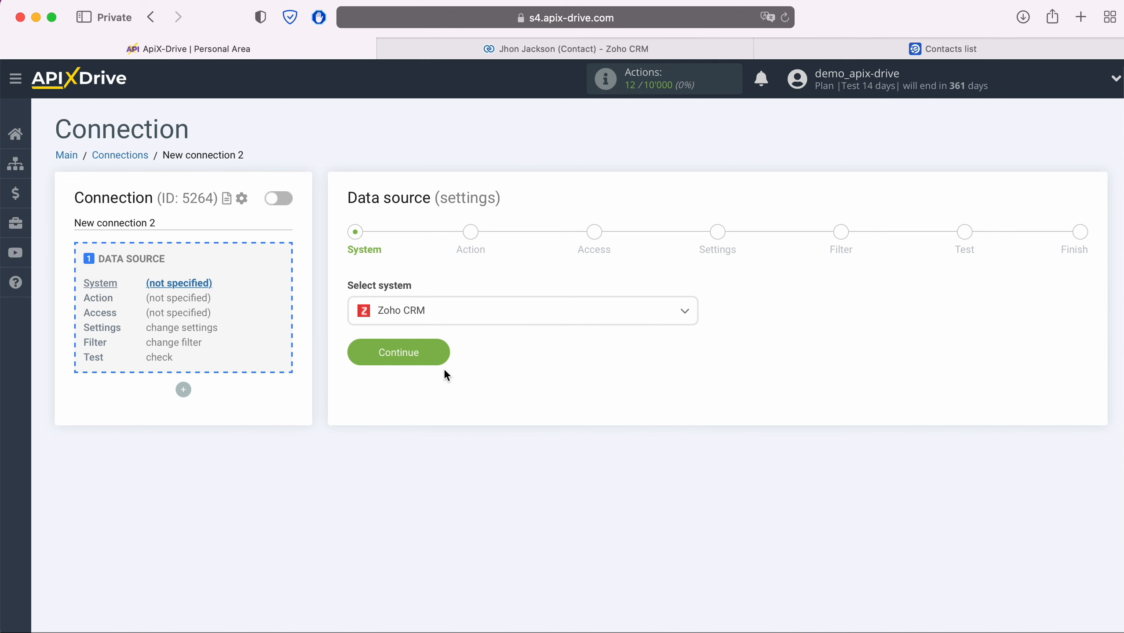
pyautogui.click(445, 352)
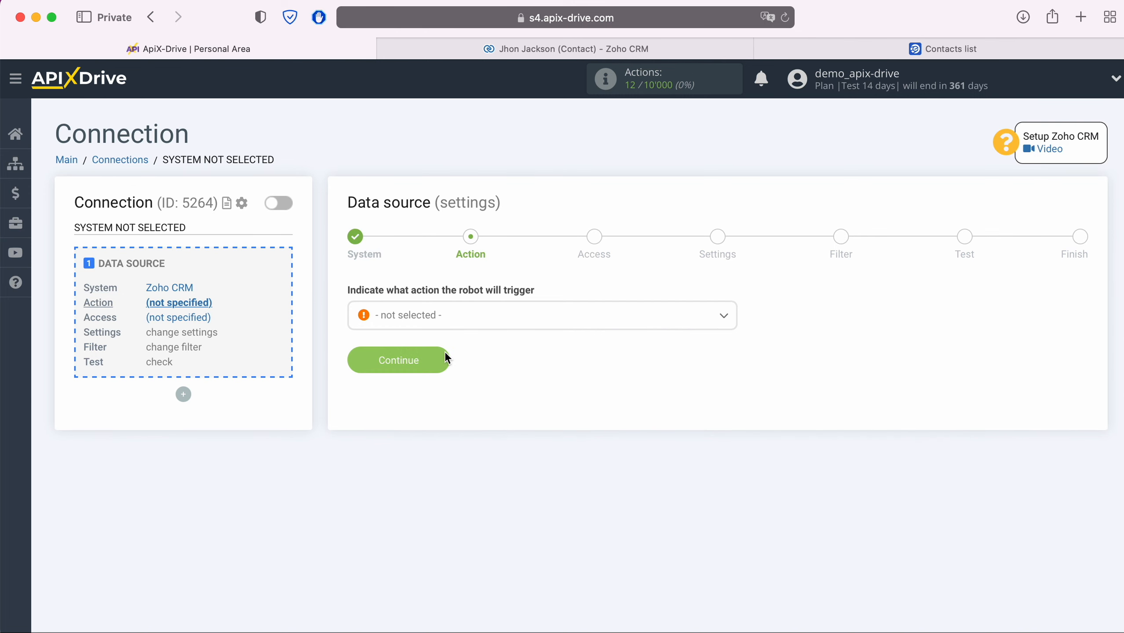
# Make Get Contacts (new) the trigger action and start linking a Zoho account
pyautogui.click(490, 320)
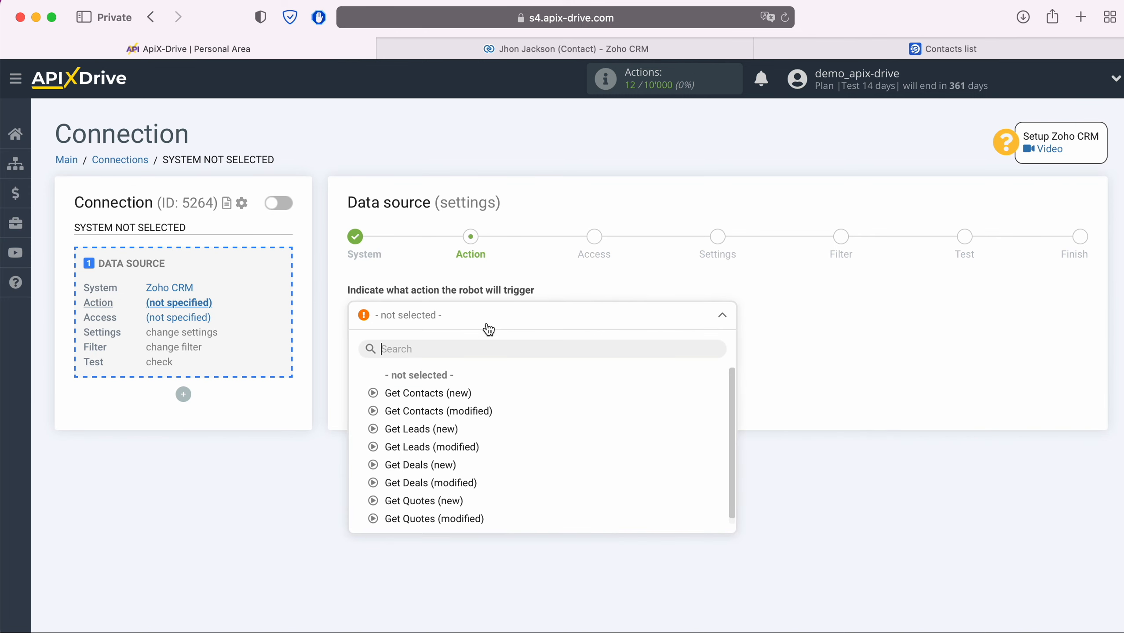
pyautogui.click(443, 394)
pyautogui.click(399, 360)
pyautogui.click(590, 321)
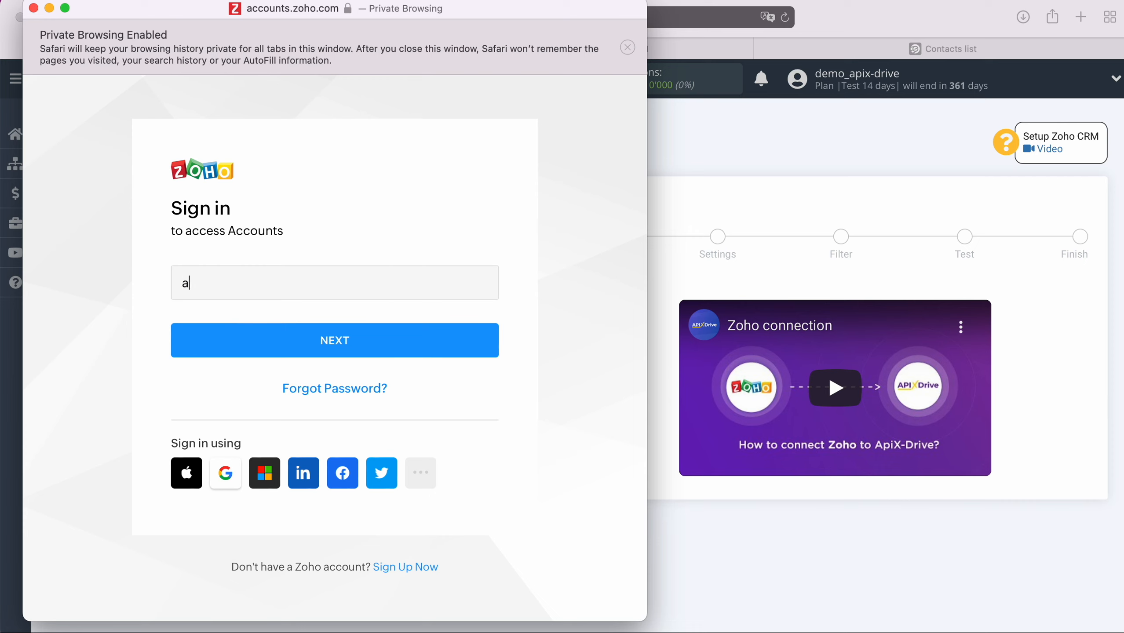
# Sign in to Zoho with the account e-mail and saved password, then accept ApiX Drive's access
pyautogui.click(408, 348)
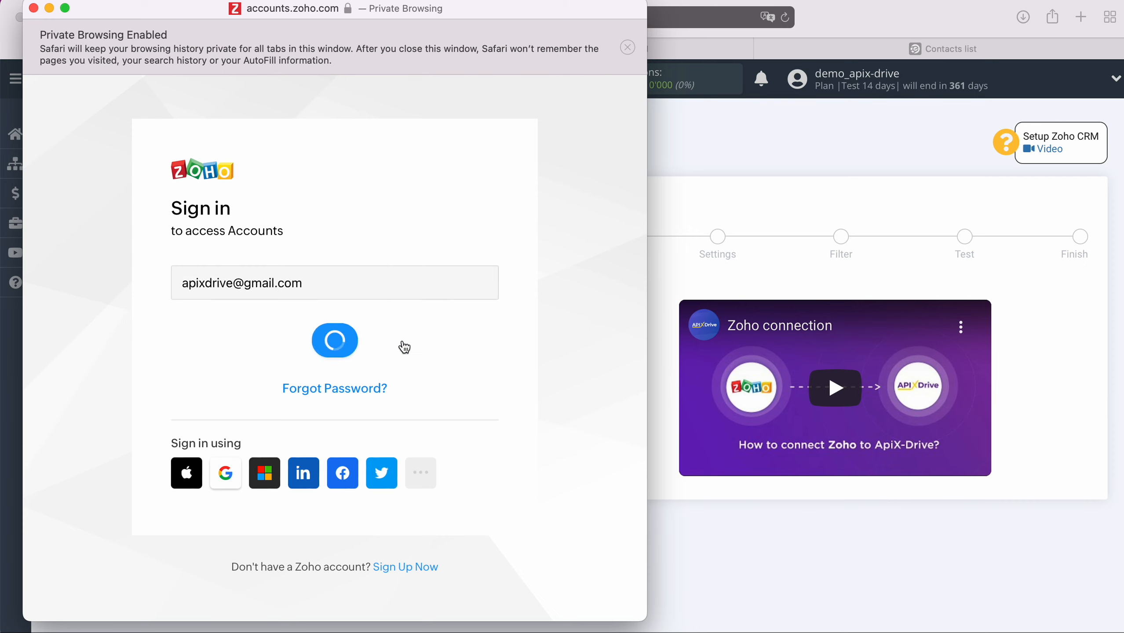
pyautogui.click(266, 429)
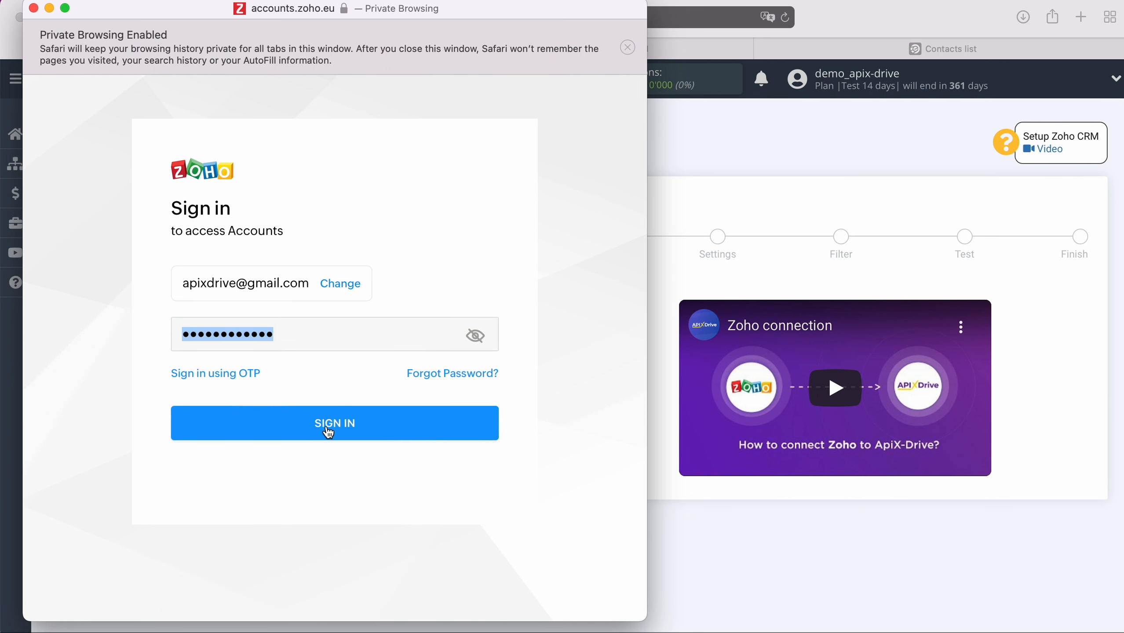
pyautogui.click(389, 423)
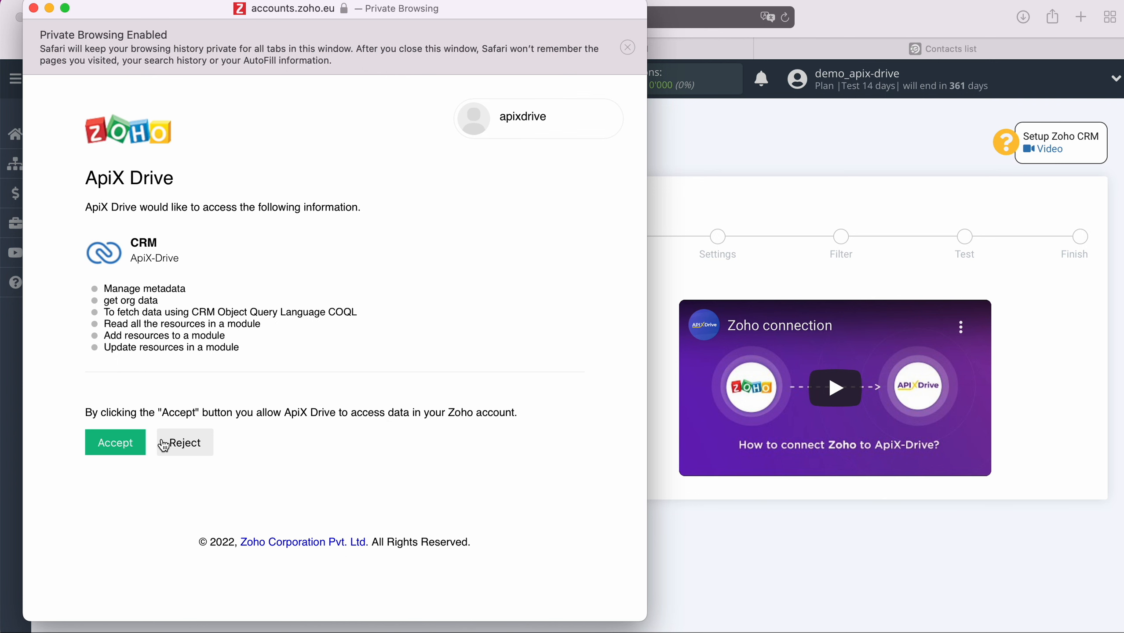
pyautogui.click(125, 444)
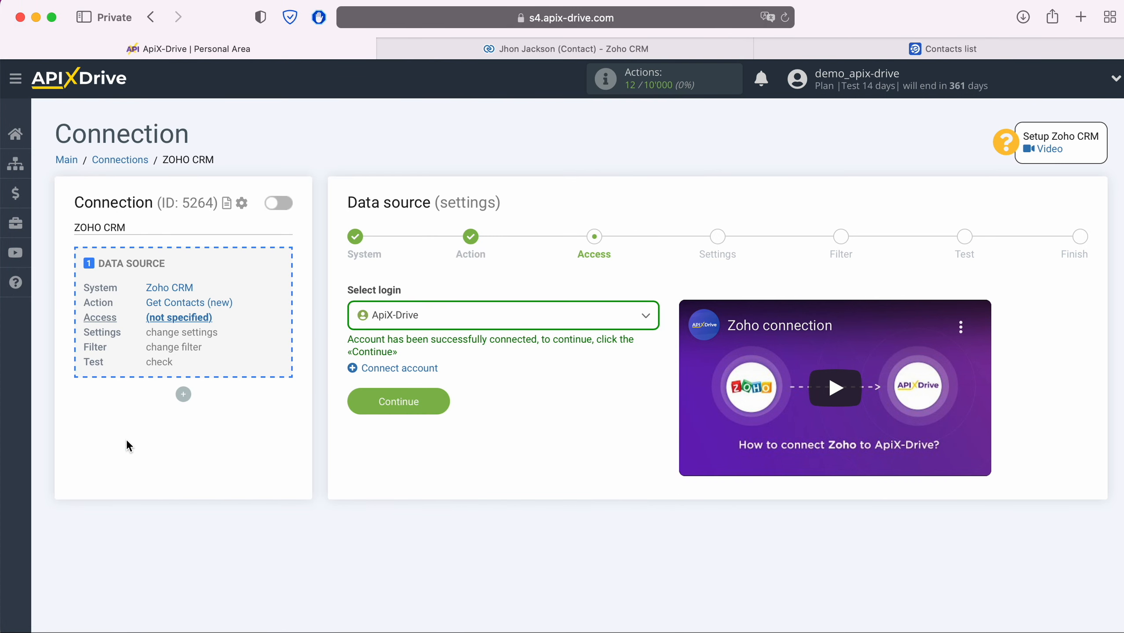
# Select the linked Zoho login, pass Settings and Filter, check test data, and finish
pyautogui.click(485, 317)
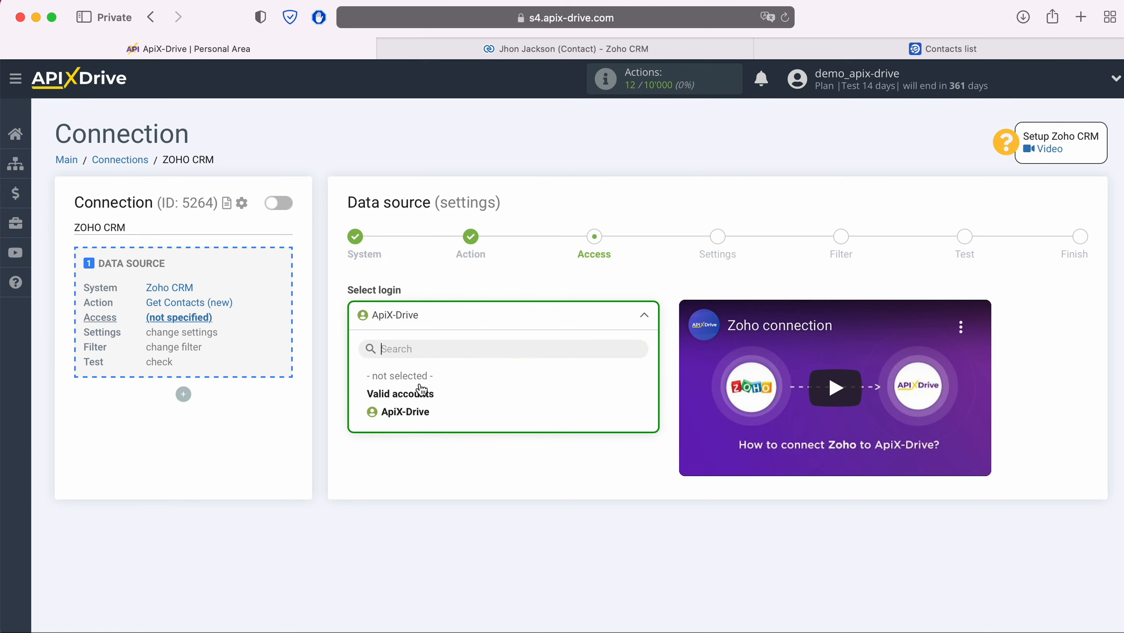
pyautogui.click(414, 411)
pyautogui.click(438, 393)
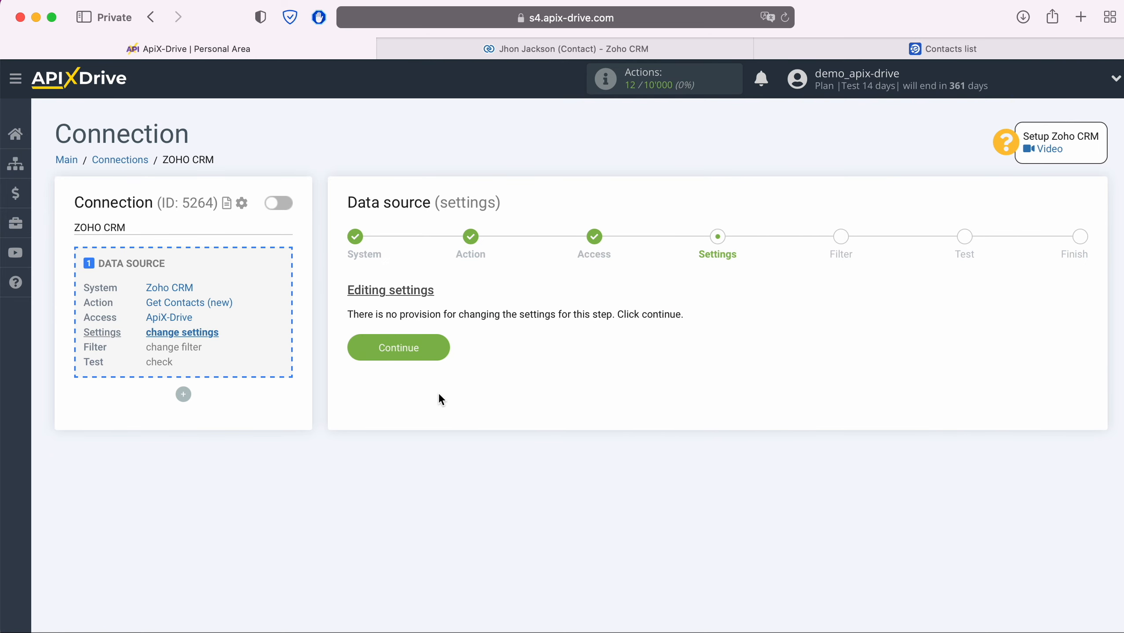
pyautogui.click(438, 350)
pyautogui.click(437, 327)
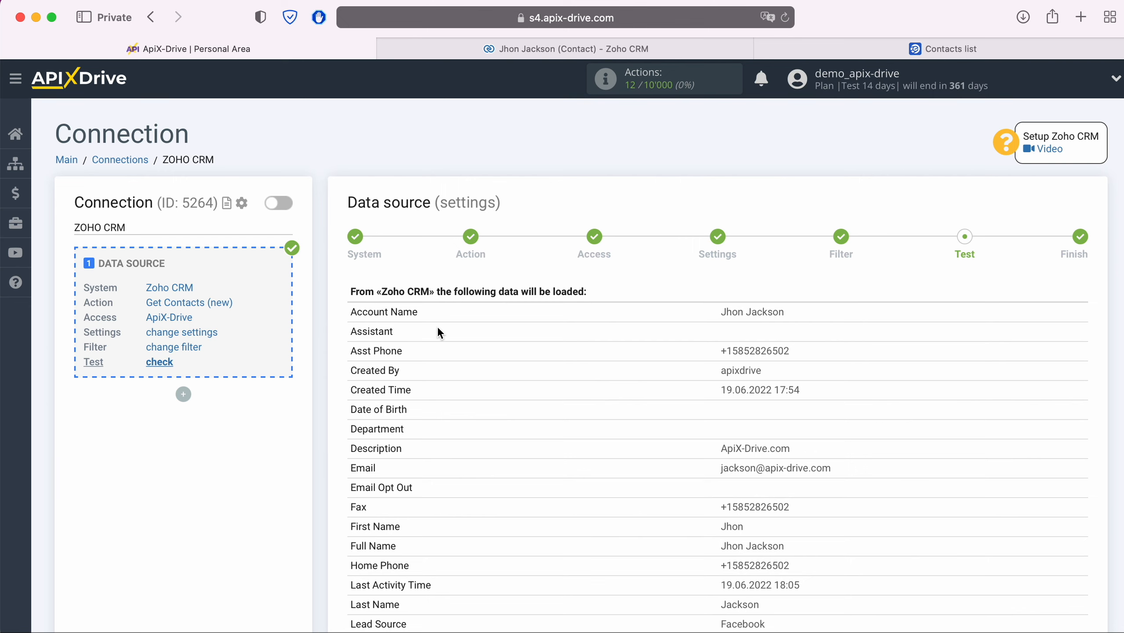
pyautogui.scroll(-10, 438, 332)
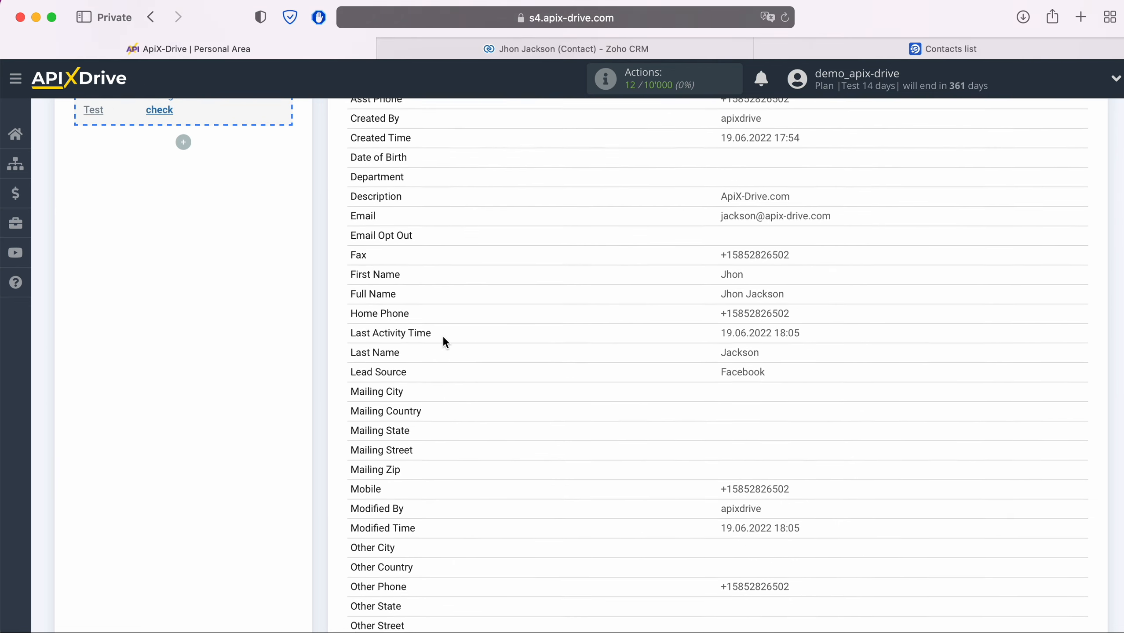
pyautogui.scroll(-10, 443, 338)
pyautogui.click(1080, 460)
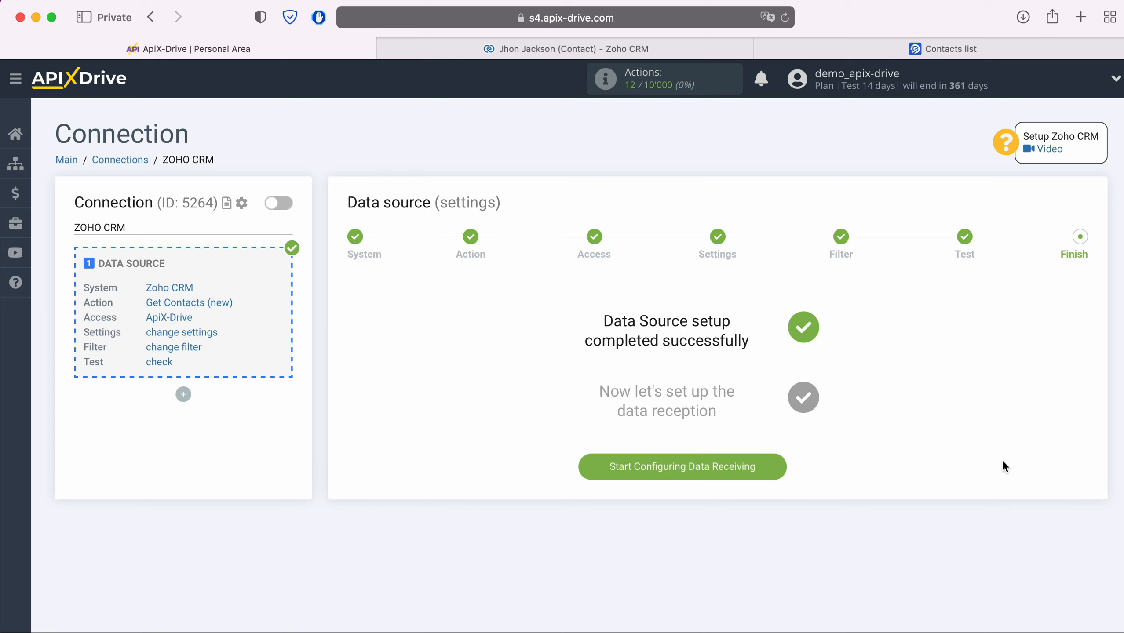
# Choose eSputnik from the destination system list and confirm it
pyautogui.click(768, 467)
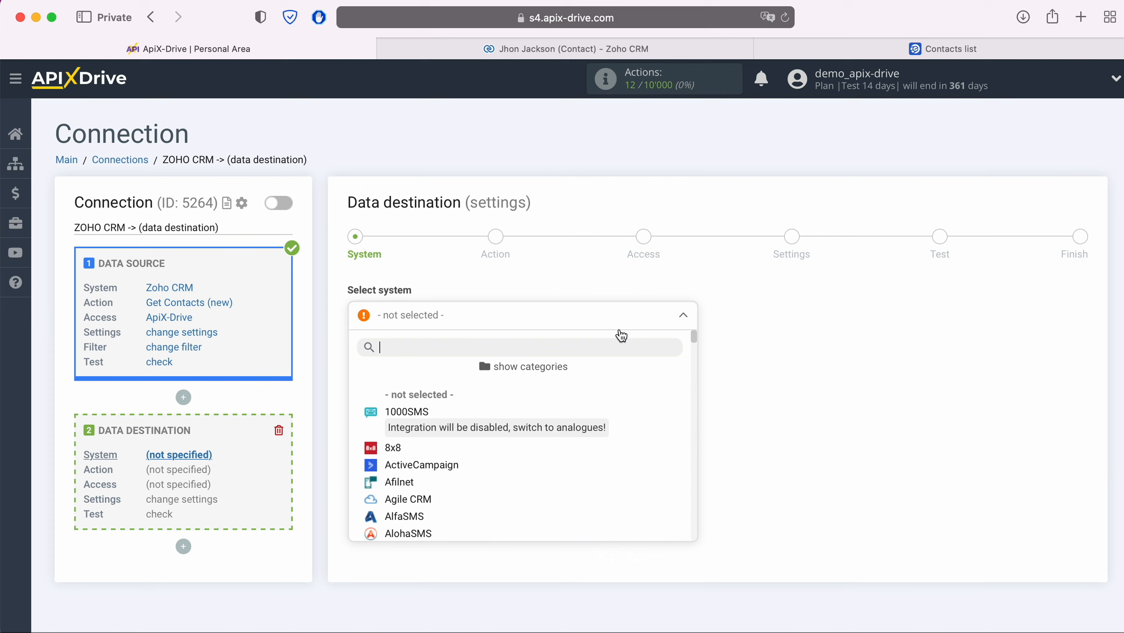
pyautogui.scroll(-8, 634, 418)
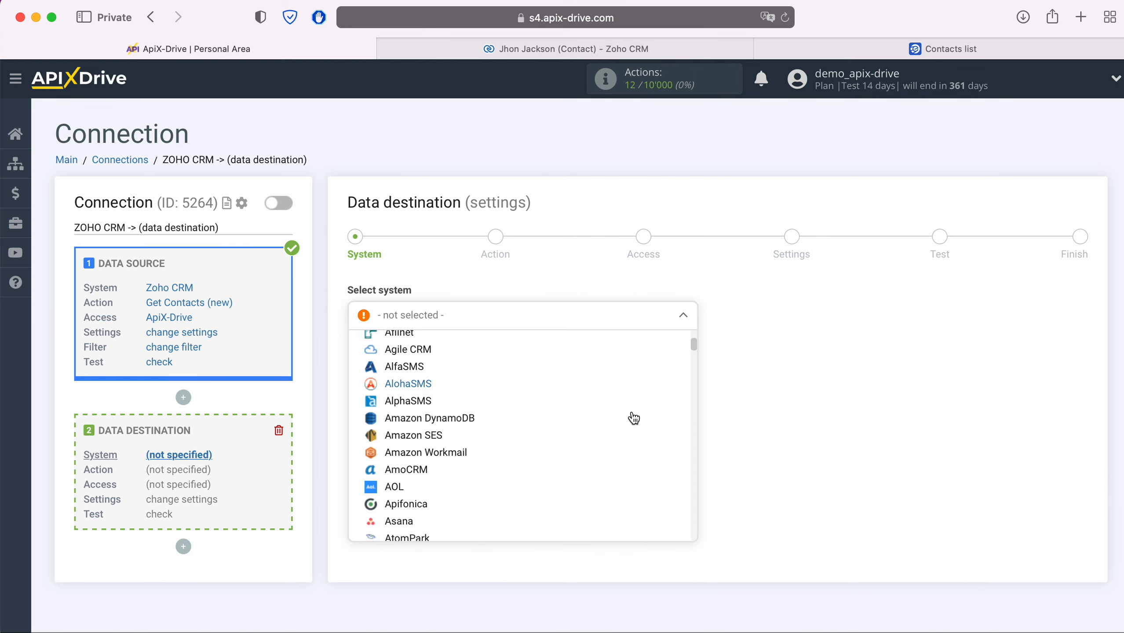
pyautogui.scroll(-10, 634, 418)
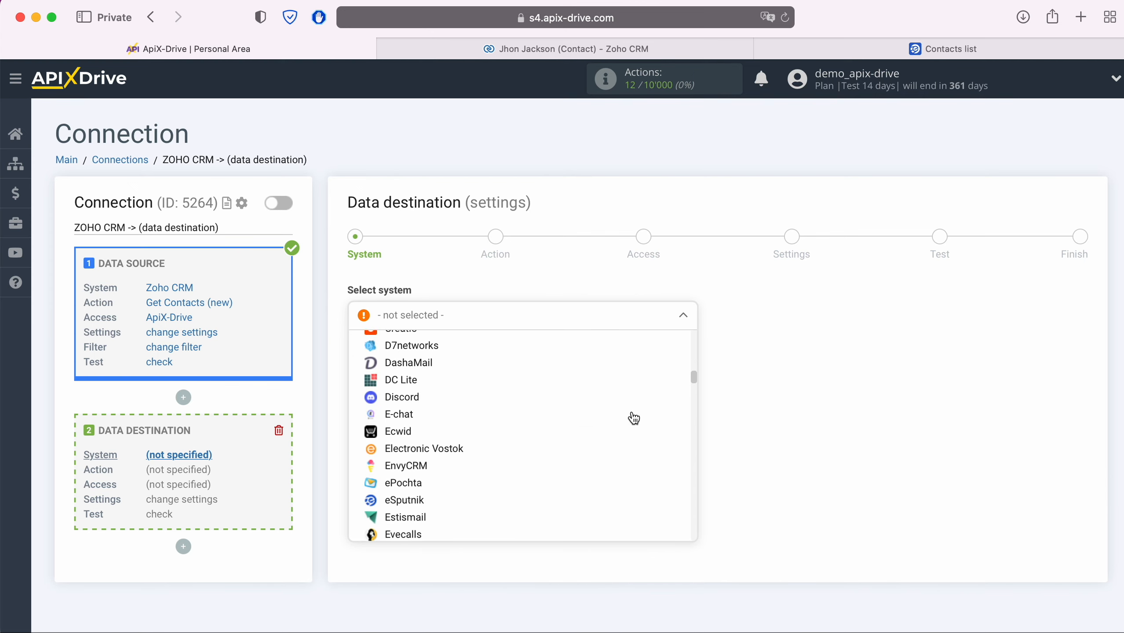
pyautogui.click(414, 439)
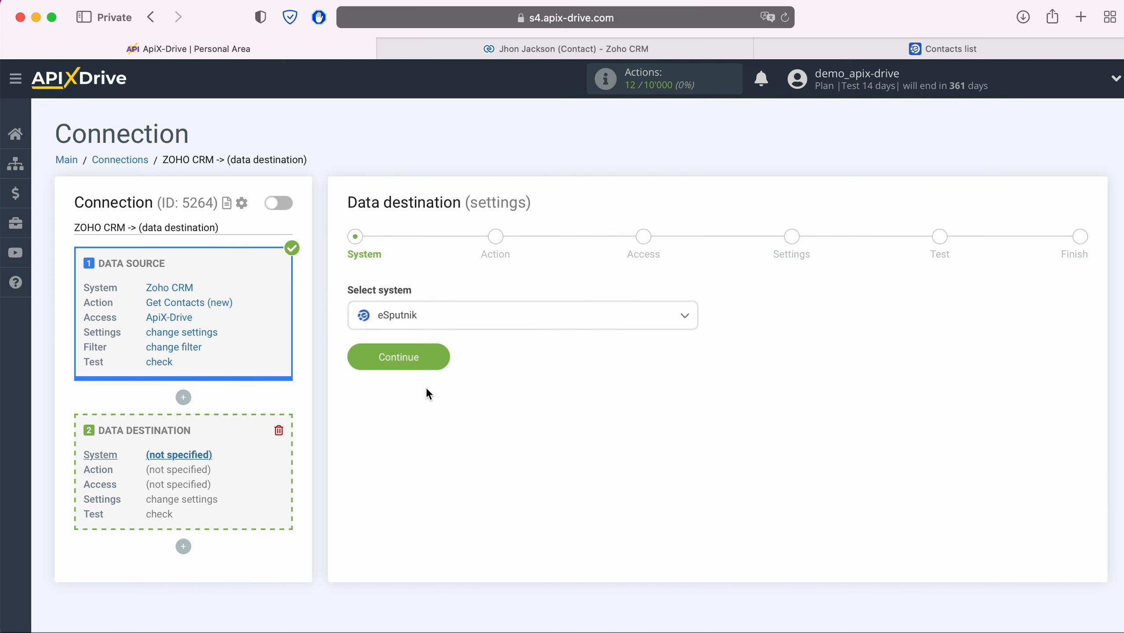
pyautogui.click(445, 364)
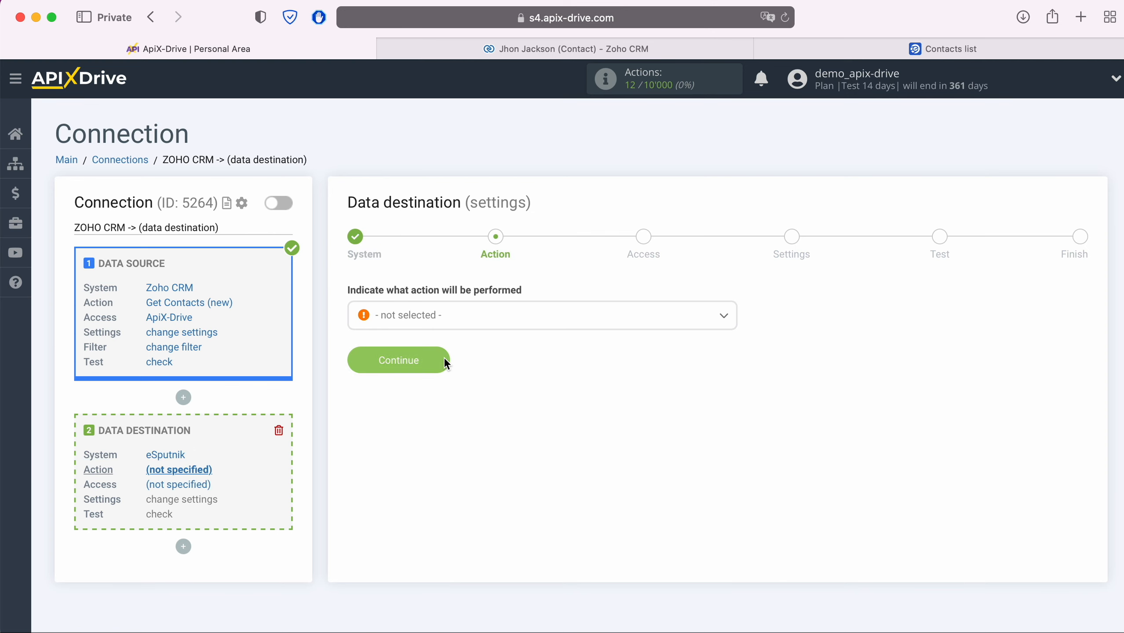
# Choose Send SMS as the destination action
pyautogui.click(454, 326)
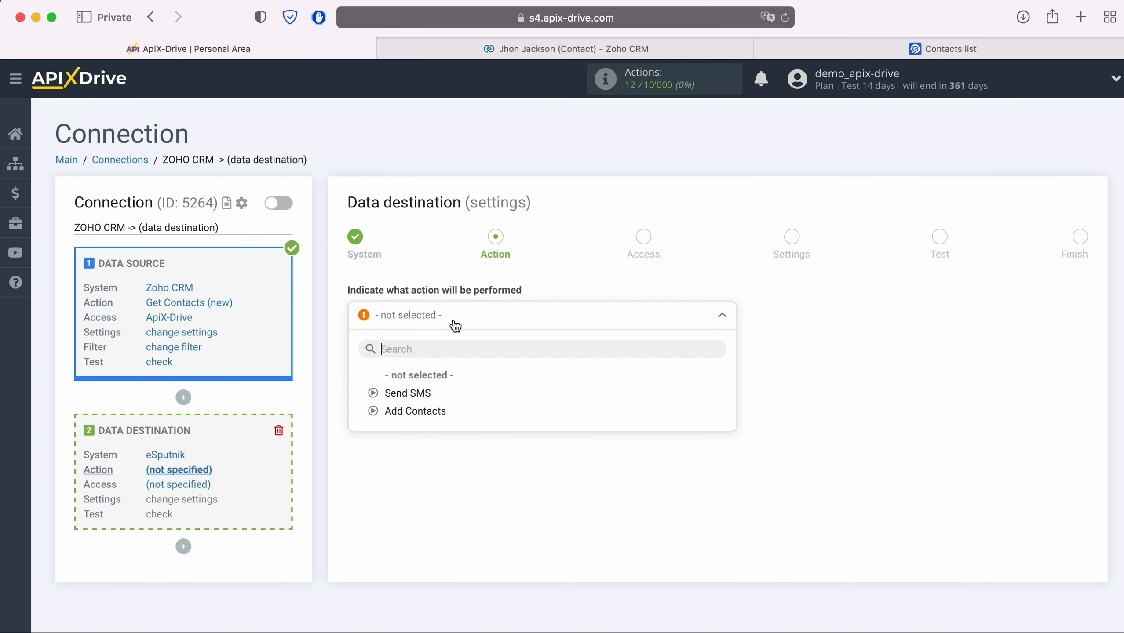
pyautogui.click(429, 393)
pyautogui.click(419, 363)
# Connect an eSputnik account with its login and password, then select it and continue
pyautogui.click(416, 371)
pyautogui.click(510, 320)
pyautogui.click(510, 378)
pyautogui.write('************')
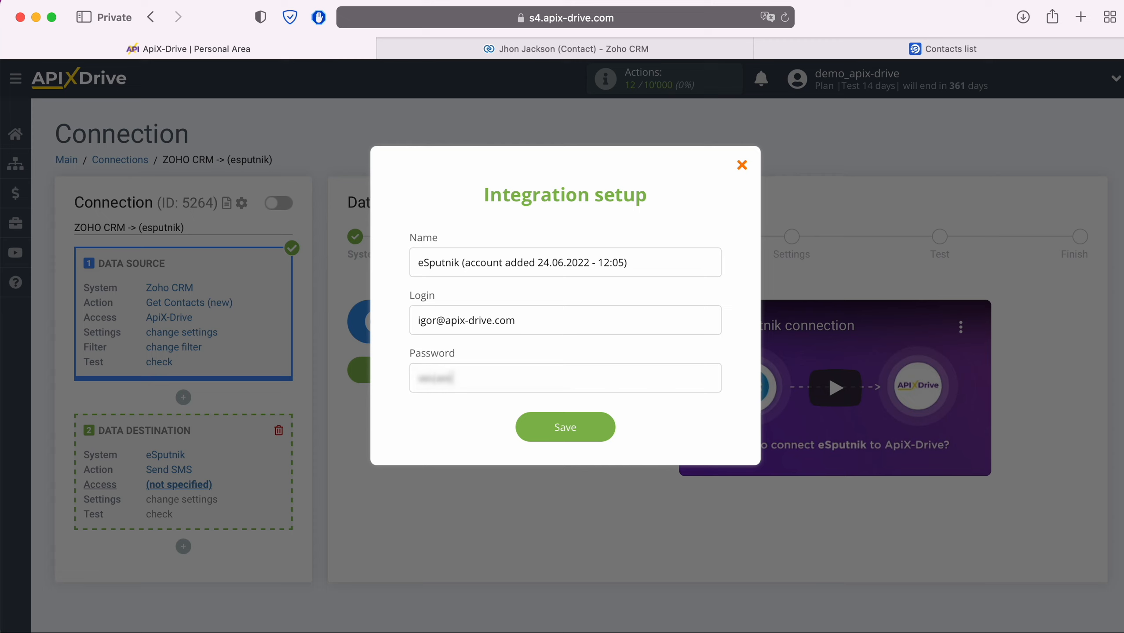
pyautogui.write('***')
pyautogui.click(603, 428)
pyautogui.click(435, 402)
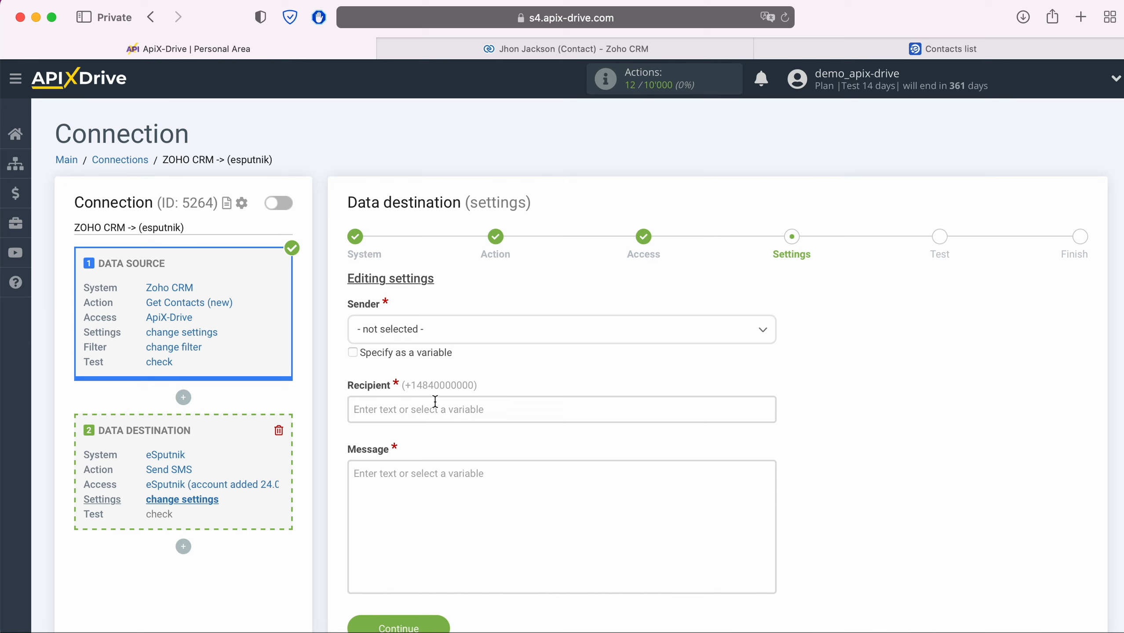
# Choose reklama as Sender and insert the Zoho CRM Mobile variable as Recipient
pyautogui.click(474, 330)
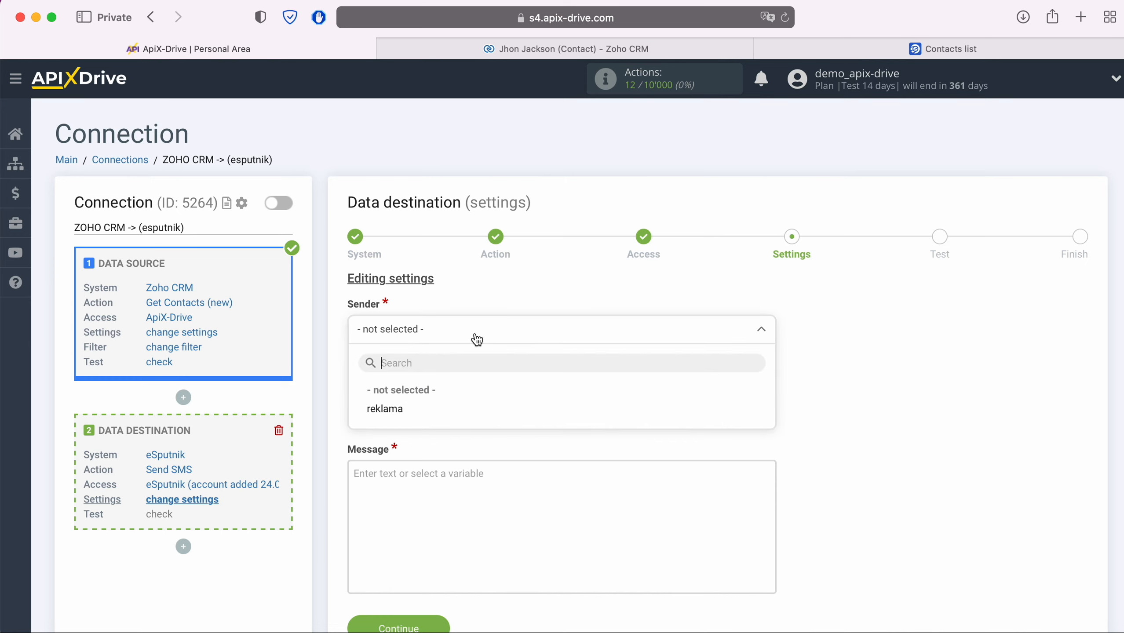
pyautogui.click(400, 409)
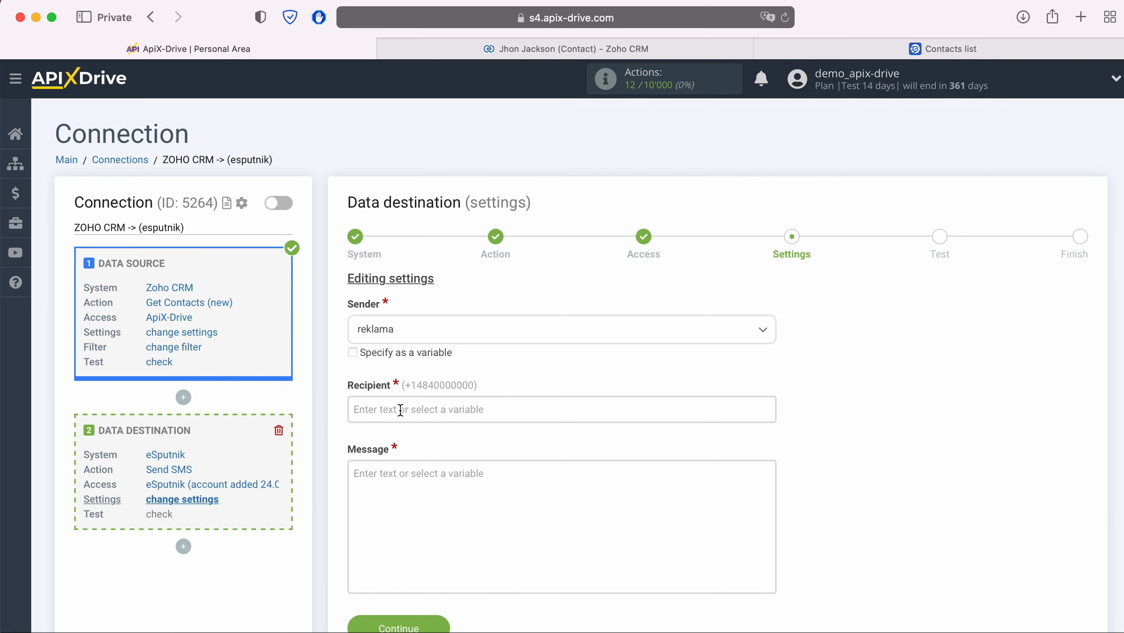
pyautogui.click(400, 410)
pyautogui.scroll(-15, 655, 406)
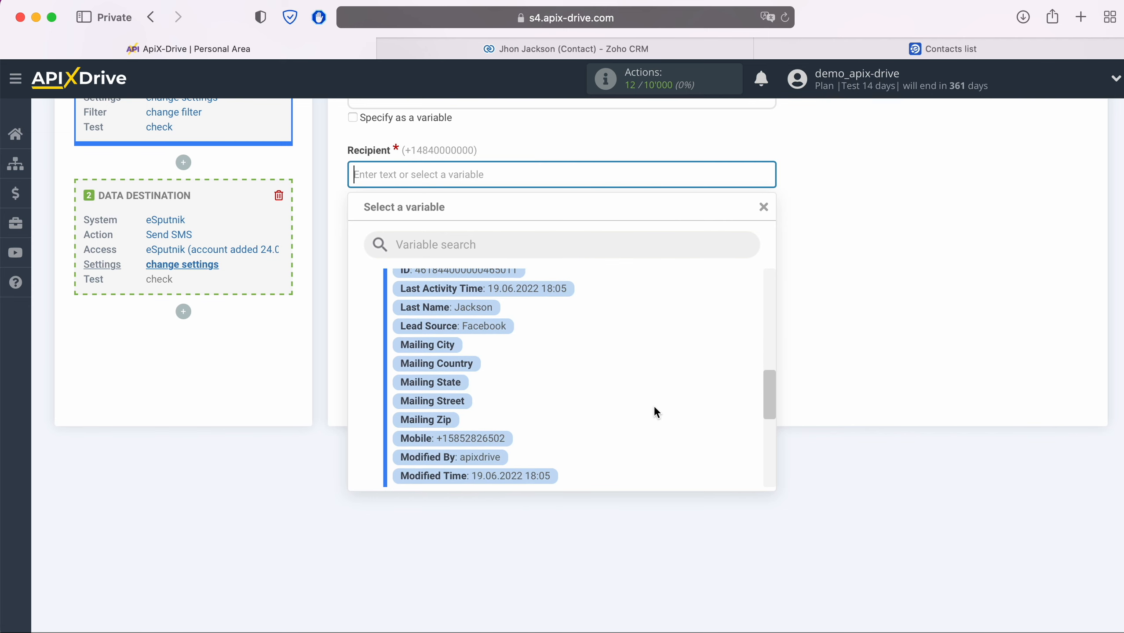
pyautogui.click(470, 439)
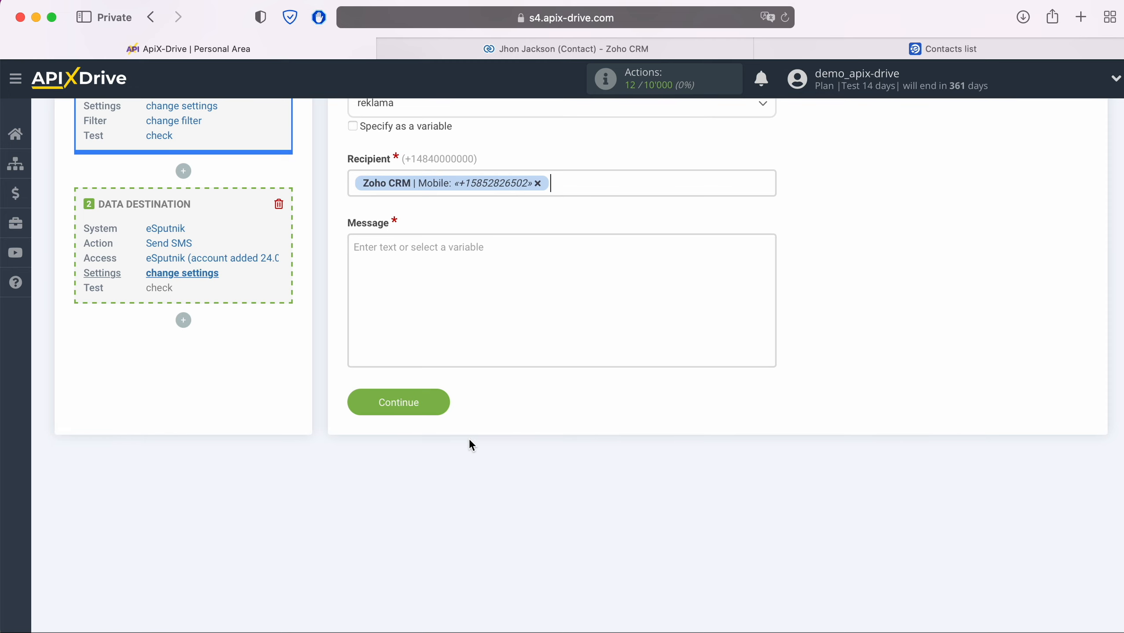
# Write the message 'Hi, [First Name]! Thank you for your interest in our product. We will contact you shortly!'
pyautogui.click(402, 248)
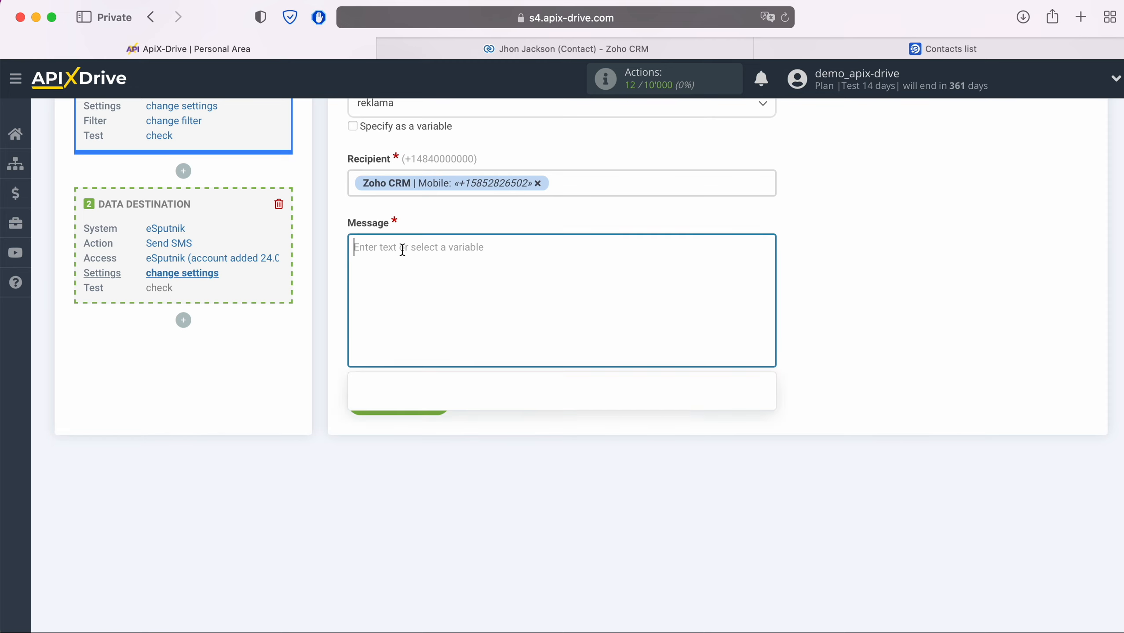
pyautogui.write('Hi,')
pyautogui.scroll(-3, 559, 402)
pyautogui.scroll(-5, 568, 406)
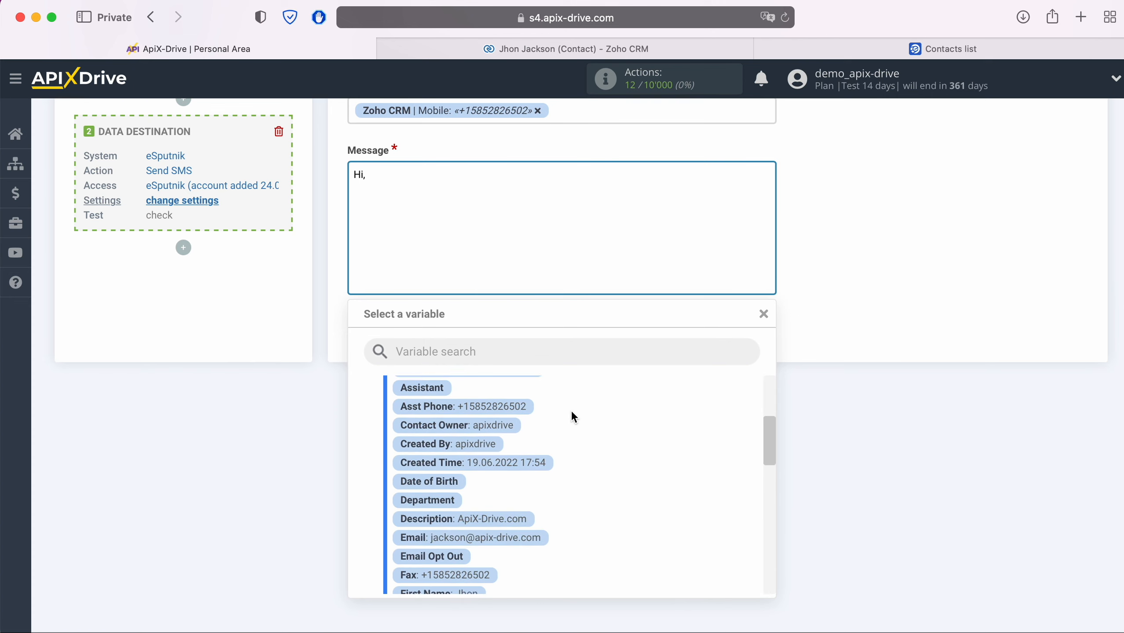
pyautogui.scroll(-2, 563, 421)
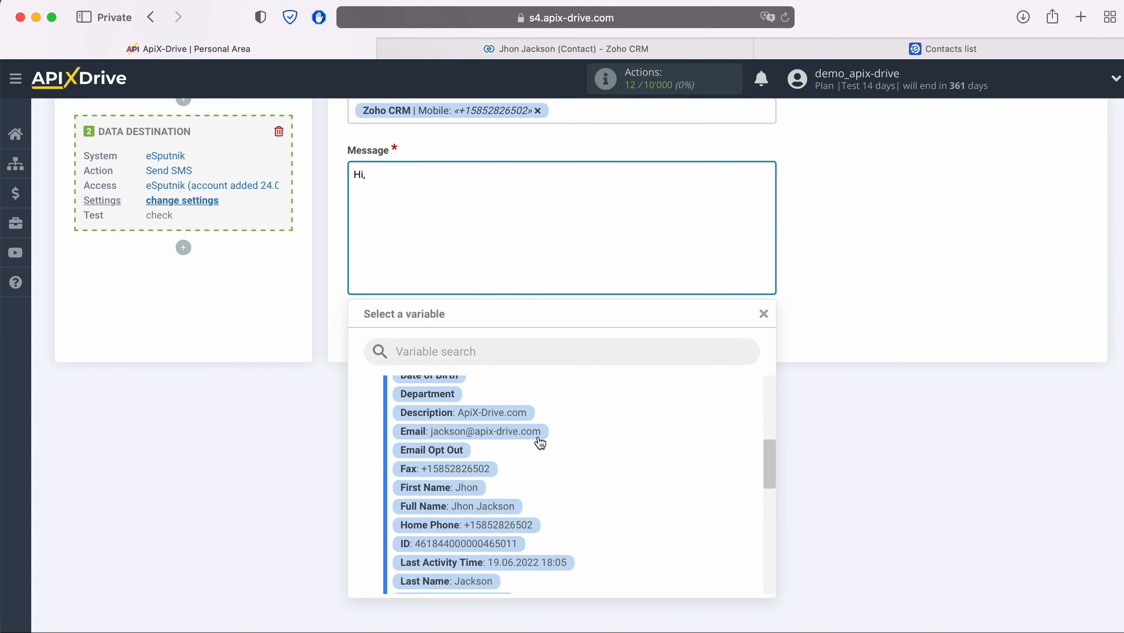
pyautogui.click(472, 497)
pyautogui.write('! Thank you for your interest in our product. We will contact you shortly!')
pyautogui.scroll(5, 845, 293)
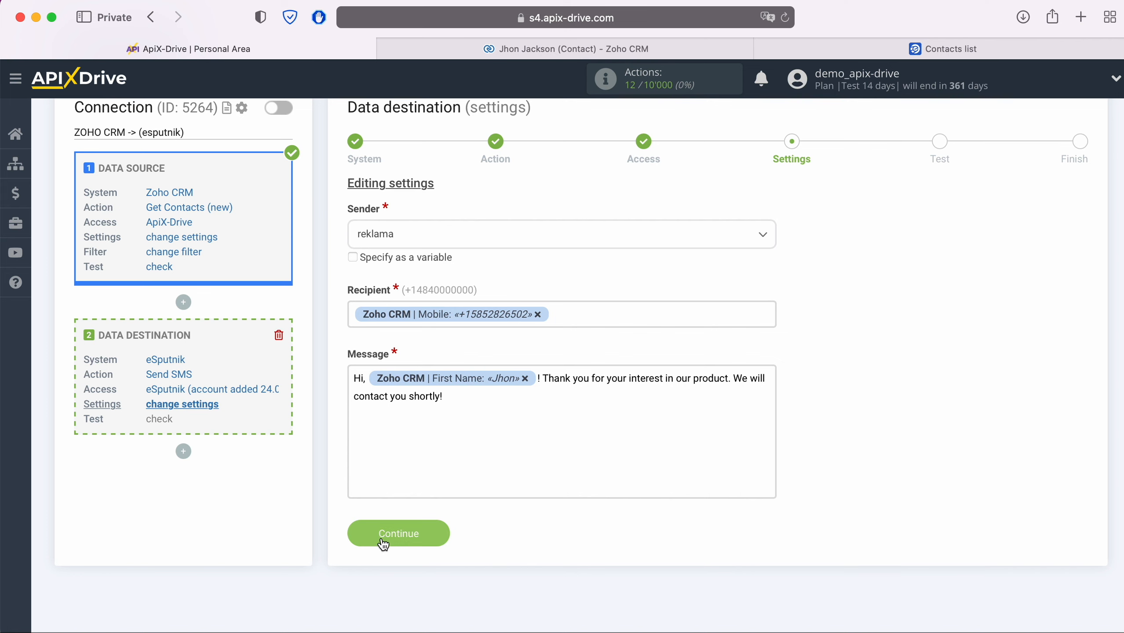
pyautogui.click(436, 533)
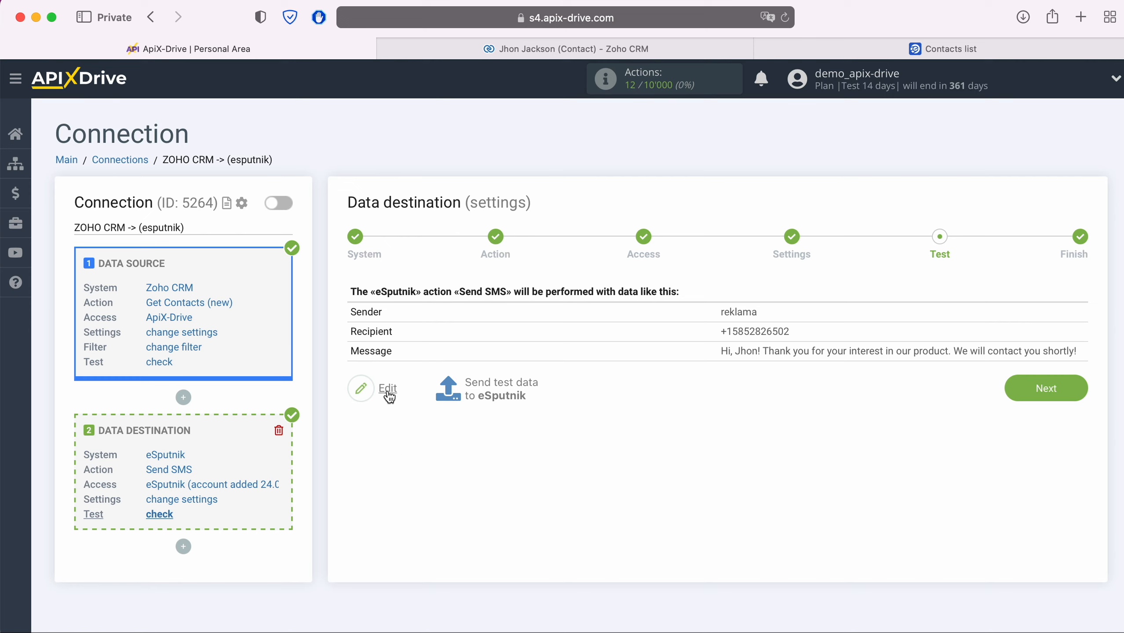
# Send the test data to eSputnik and switch to the eSputnik contacts list
pyautogui.click(476, 381)
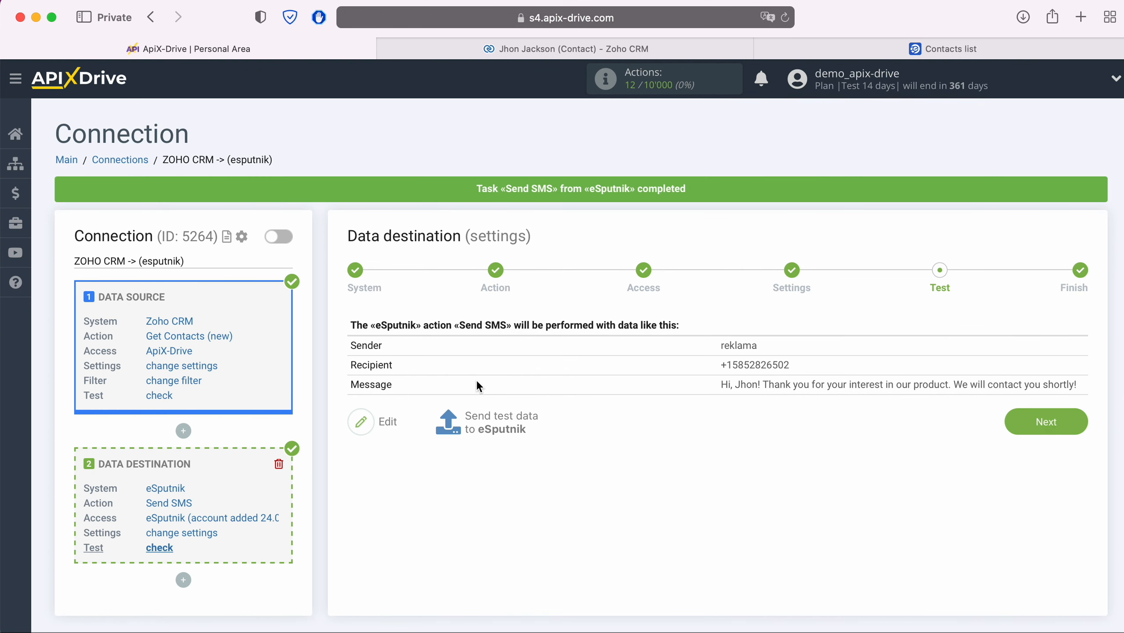
pyautogui.click(910, 50)
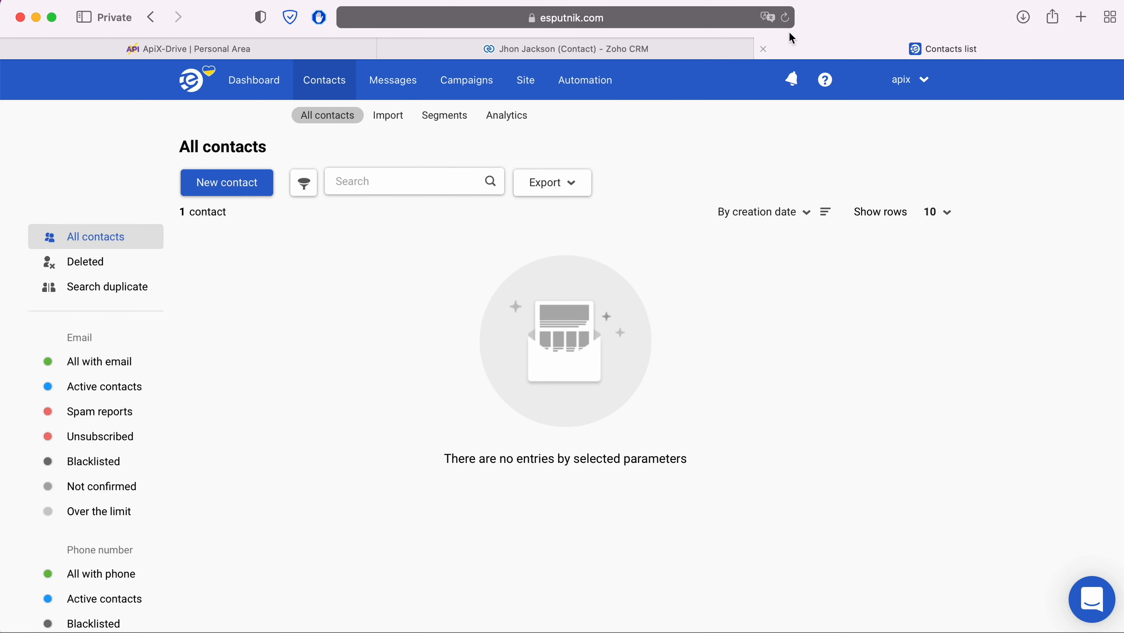
# Reload the eSputnik contacts and open the new contact's activity to see the thank-you SMS marked Done
pyautogui.click(785, 17)
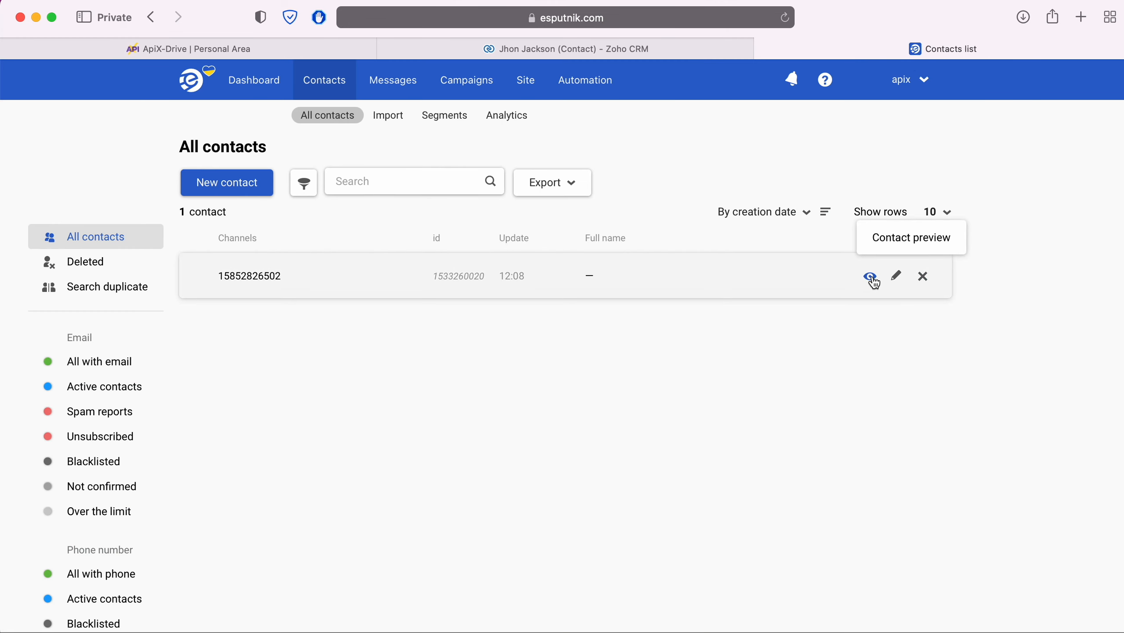
pyautogui.click(871, 277)
pyautogui.click(495, 130)
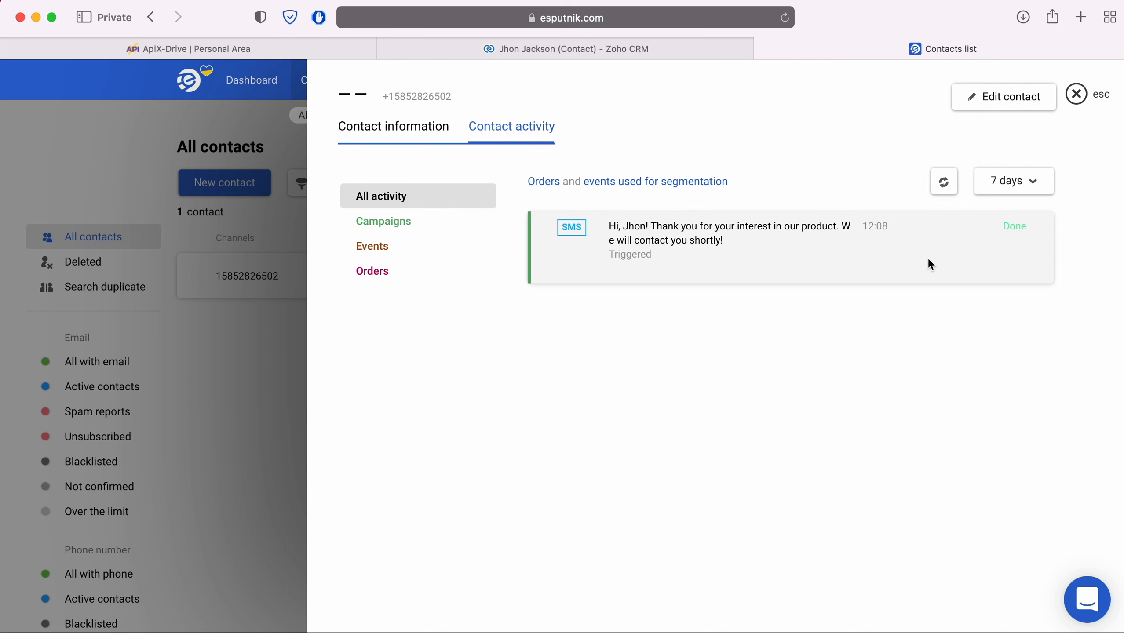
# Complete the ZOHO CRM -> eSputnik connection setup with auto update every 5 minutes
pyautogui.click(266, 47)
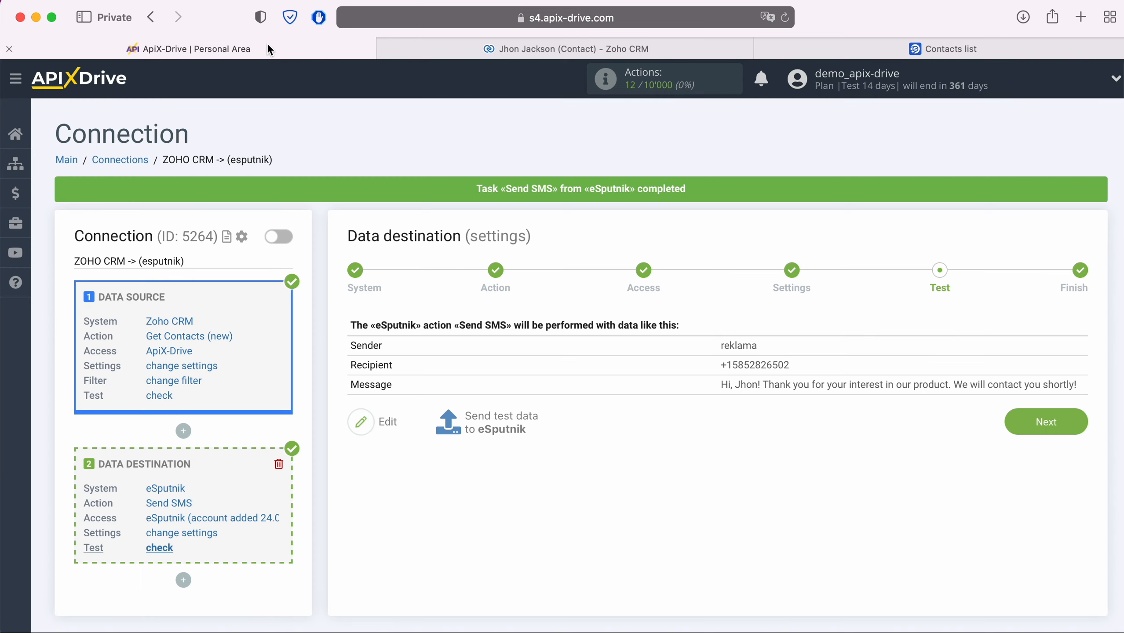
pyautogui.click(1065, 417)
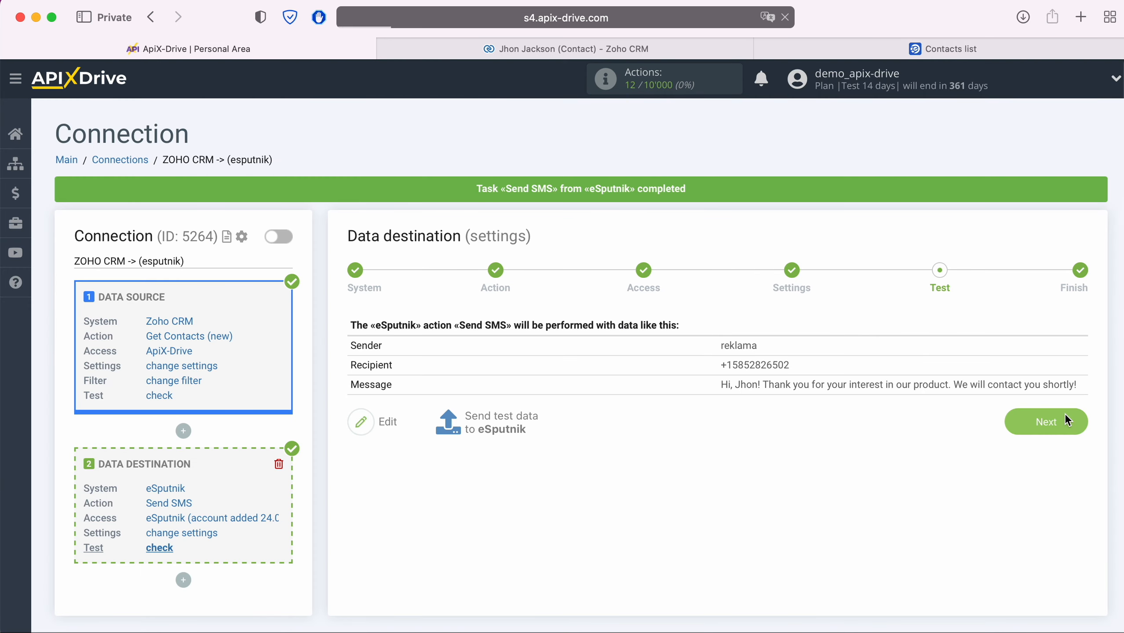
pyautogui.click(682, 467)
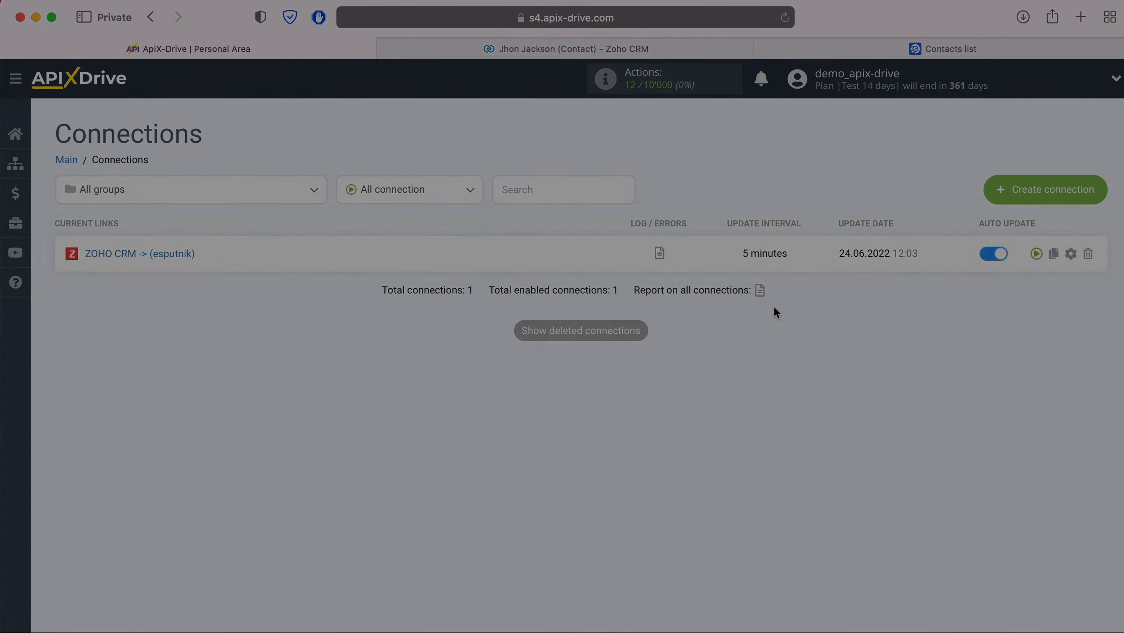